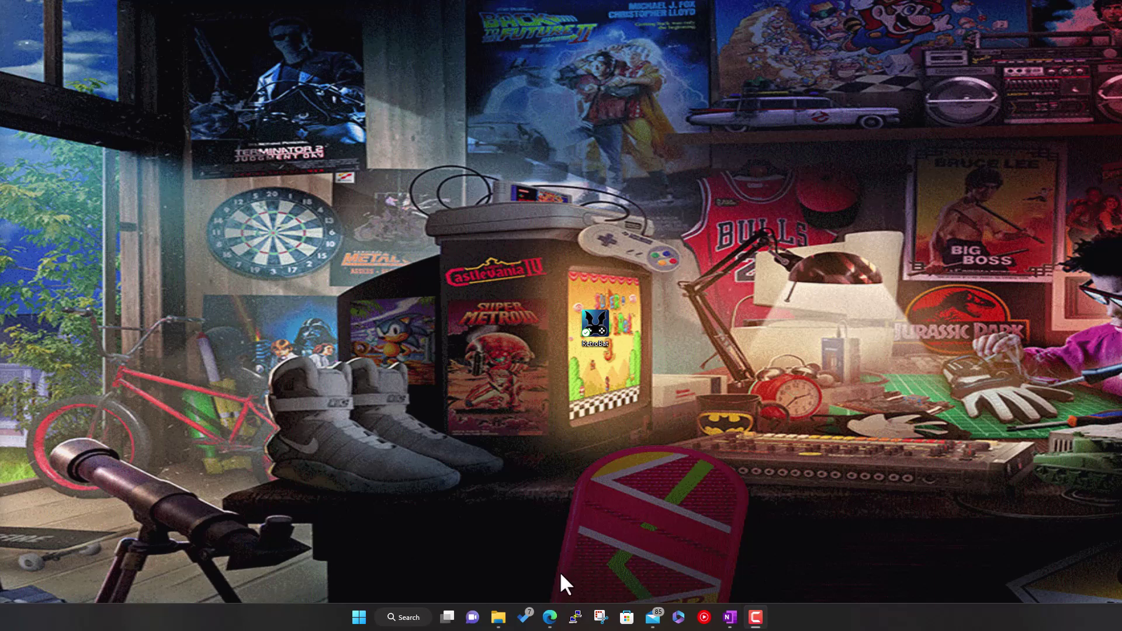
Download XboxMediaUSB_v1.3-2.zip from the v1.3-2 release assets in Edge and open it in 7-Zip.
{"action": "left_click", "coordinate": [550, 617]}
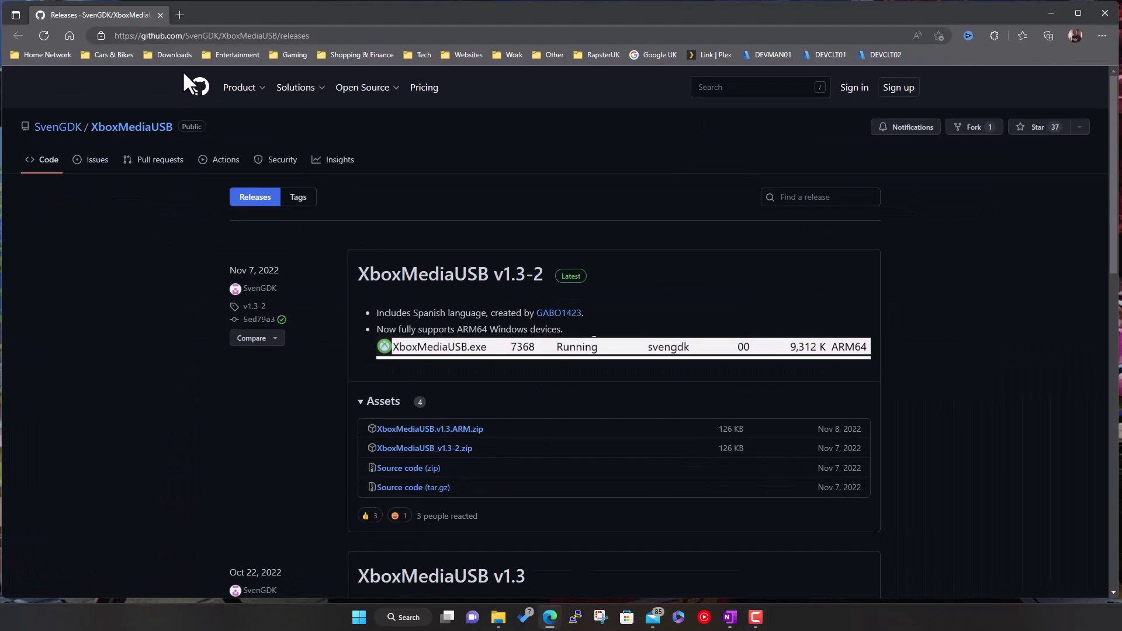
{"action": "mouse_move", "coordinate": [298, 86]}
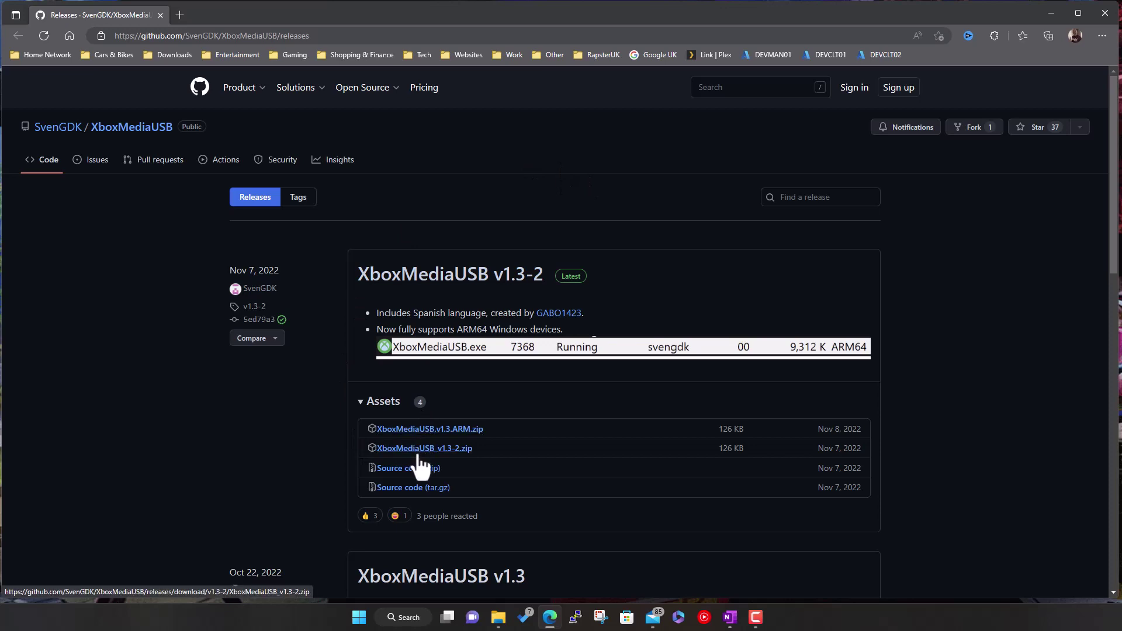
{"action": "left_click", "coordinate": [465, 450]}
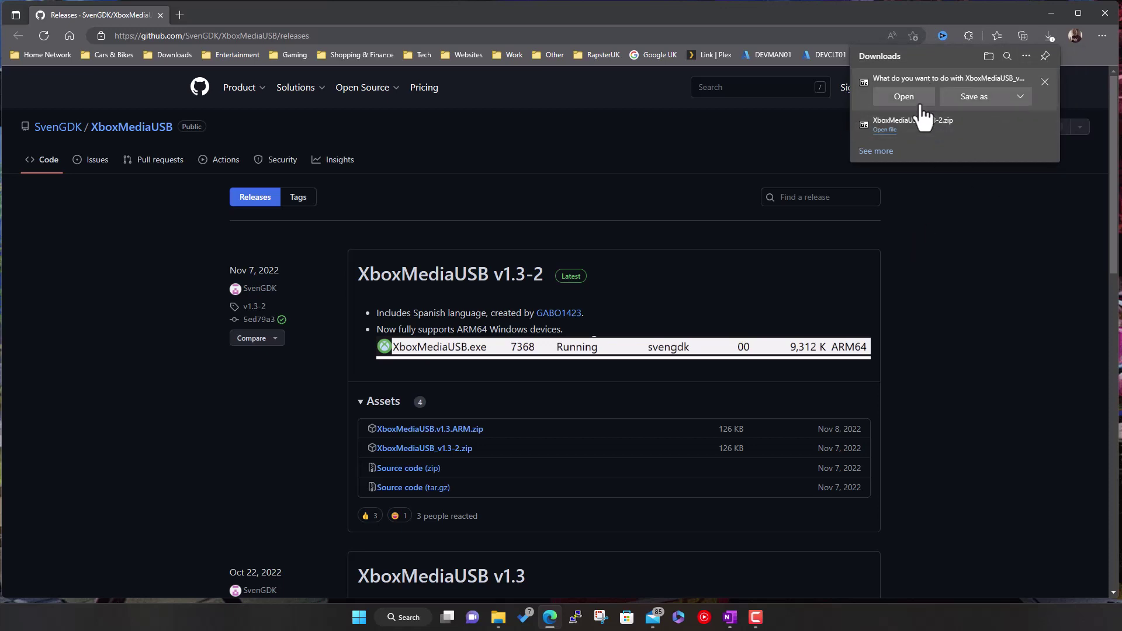
{"action": "left_click", "coordinate": [969, 98]}
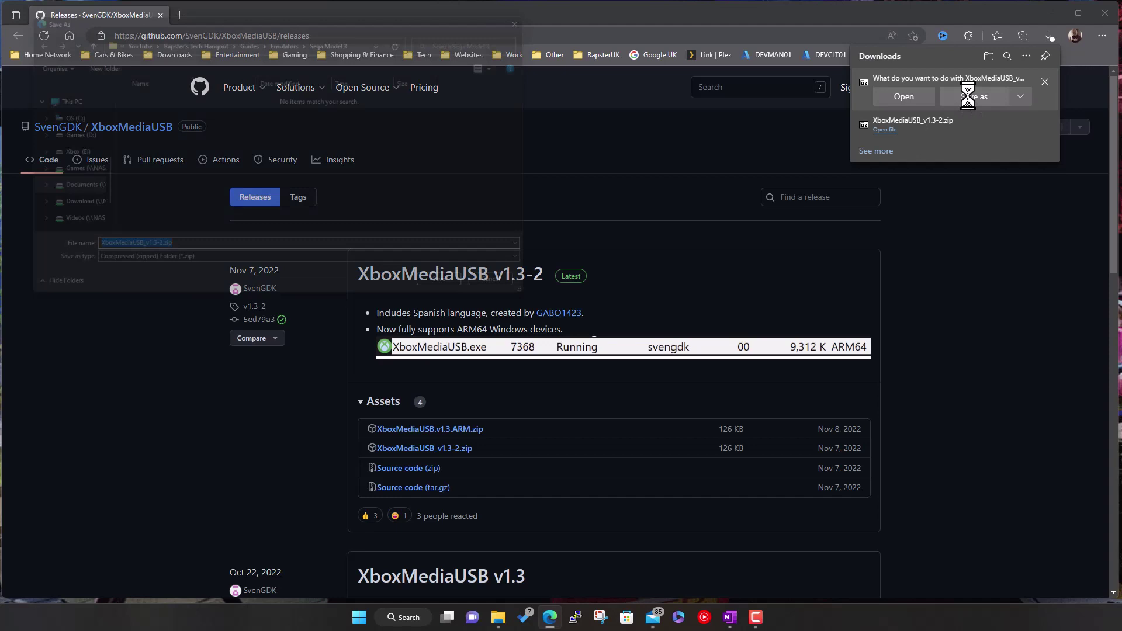
{"action": "left_click", "coordinate": [535, 296]}
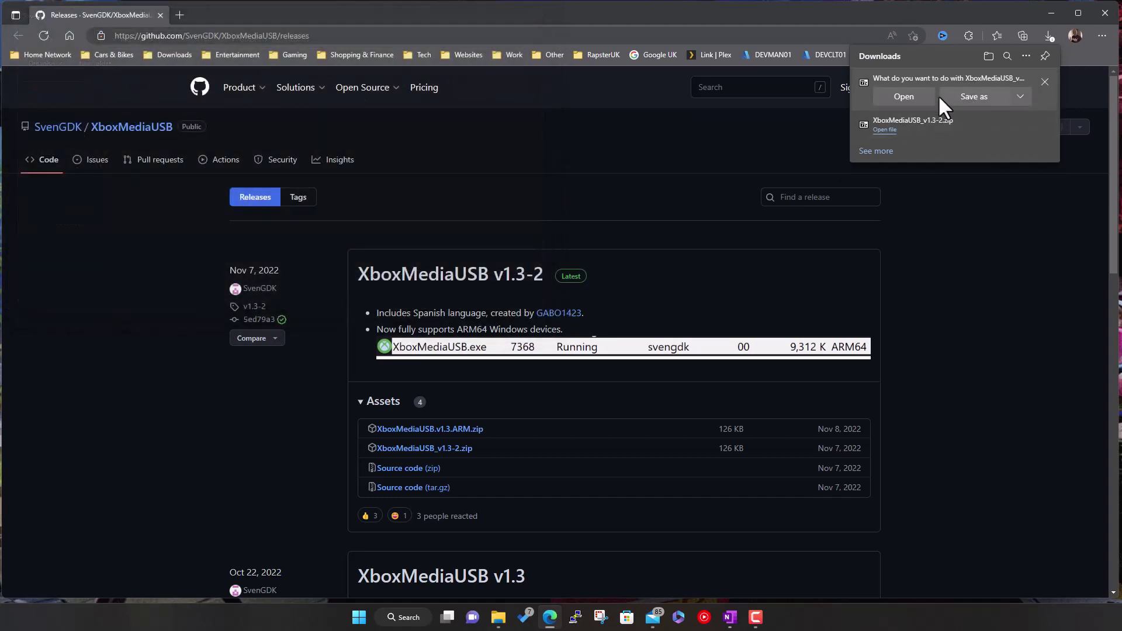
Drag the XboxMediaUSB folder from the 7-Zip archive onto the desktop, then close 7-Zip.
{"action": "left_click", "coordinate": [918, 99]}
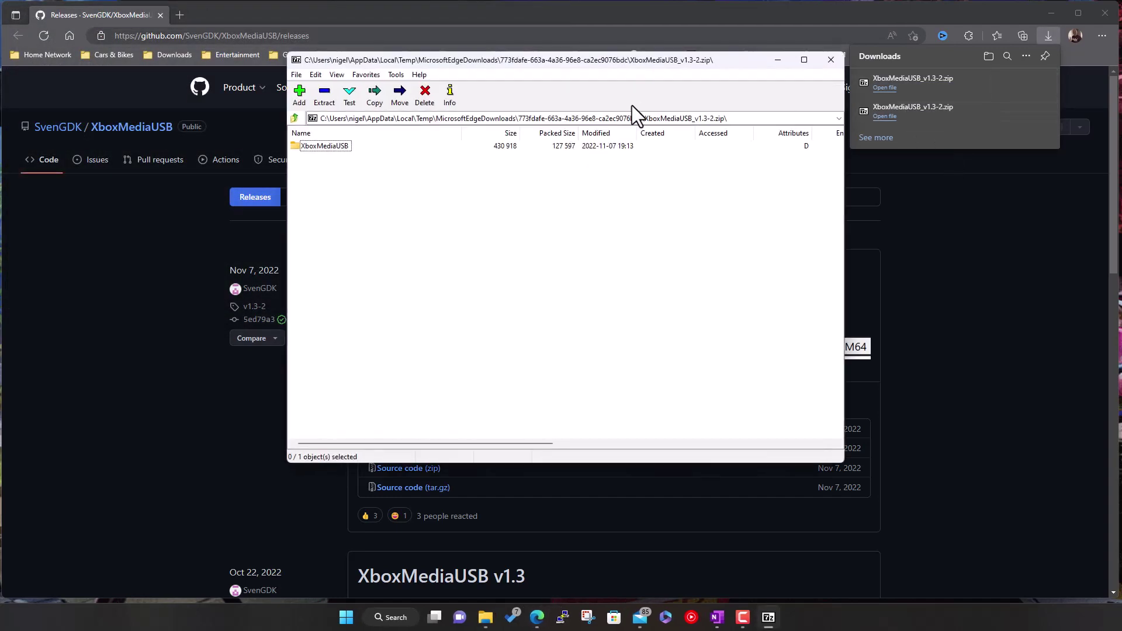
{"action": "left_click_drag", "start_coordinate": [618, 65], "coordinate": [851, 178]}
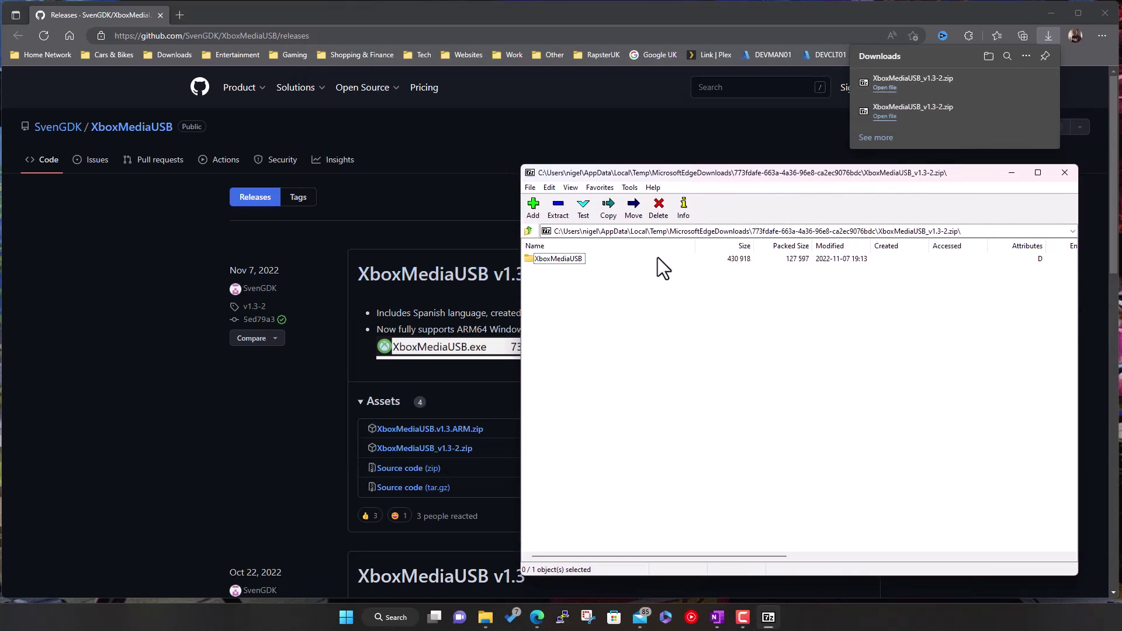
{"action": "left_click", "coordinate": [557, 259]}
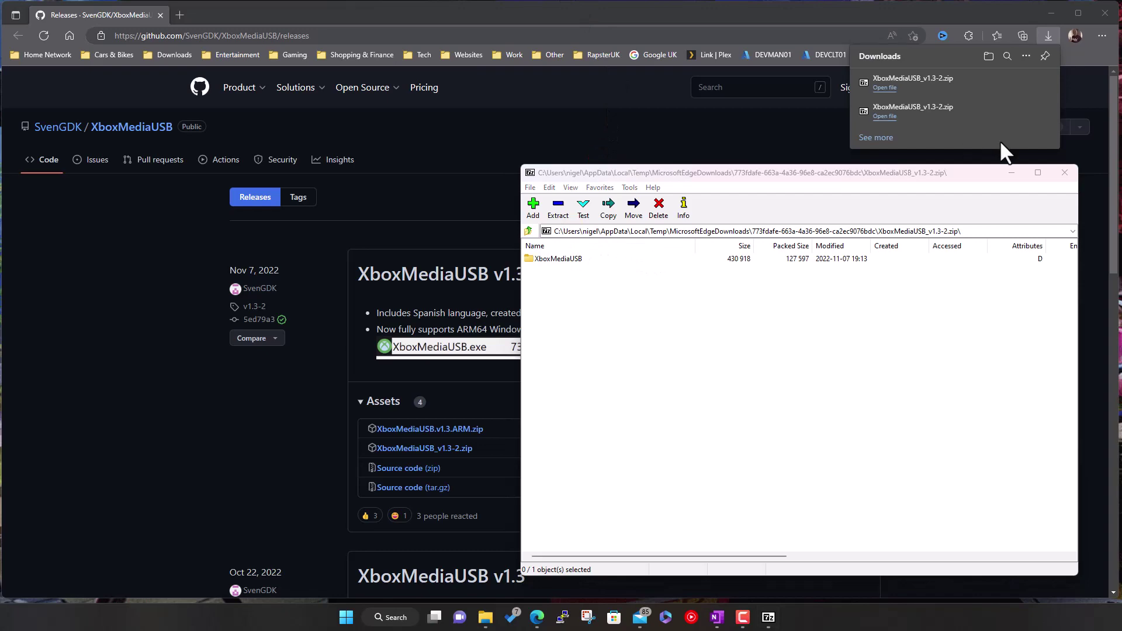
{"action": "left_click", "coordinate": [1065, 173]}
Minimise Edge and place the extracted XboxMediaUSB folder at the desktop's top-left.
{"action": "left_click", "coordinate": [1051, 13]}
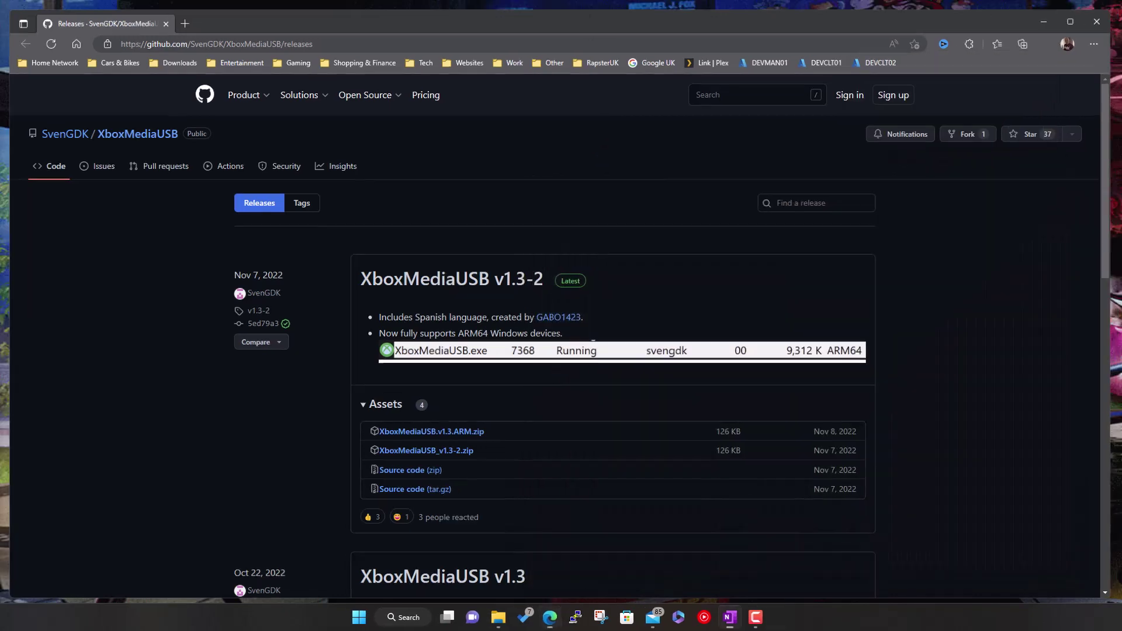
{"action": "left_click", "coordinate": [1051, 13]}
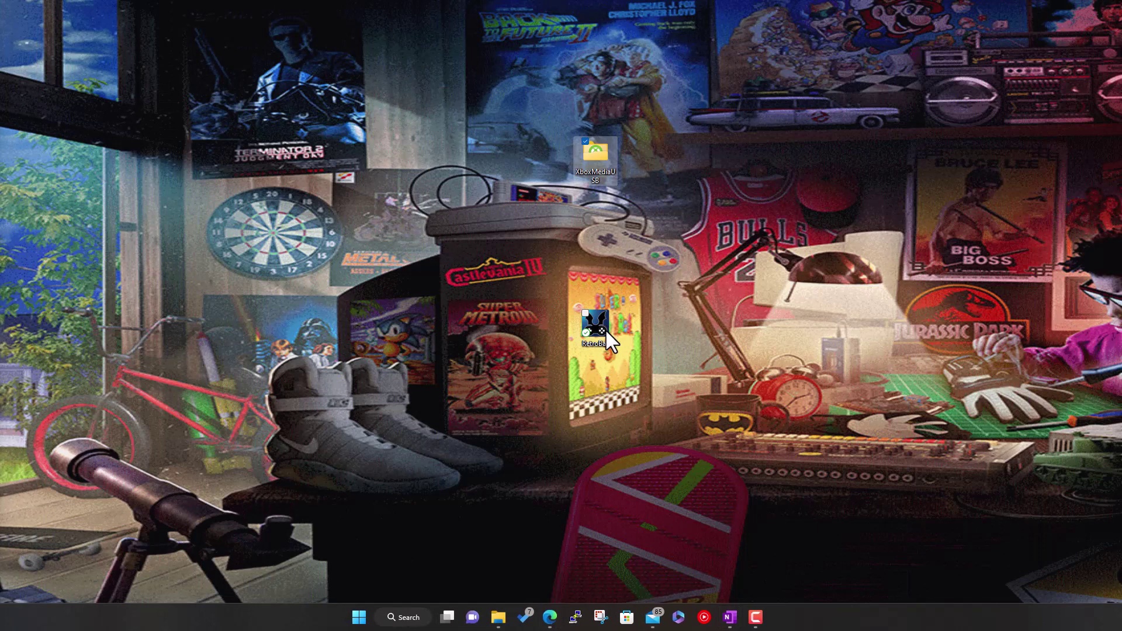
{"action": "left_click_drag", "start_coordinate": [606, 330], "coordinate": [596, 155]}
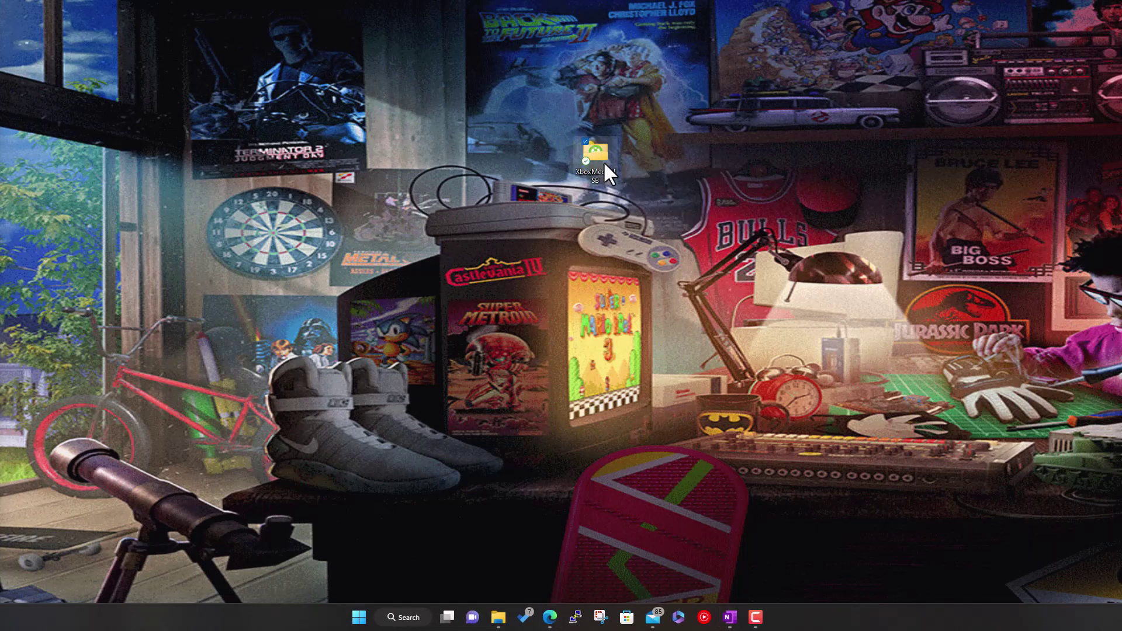
{"action": "left_click_drag", "start_coordinate": [172, 94], "coordinate": [167, 102]}
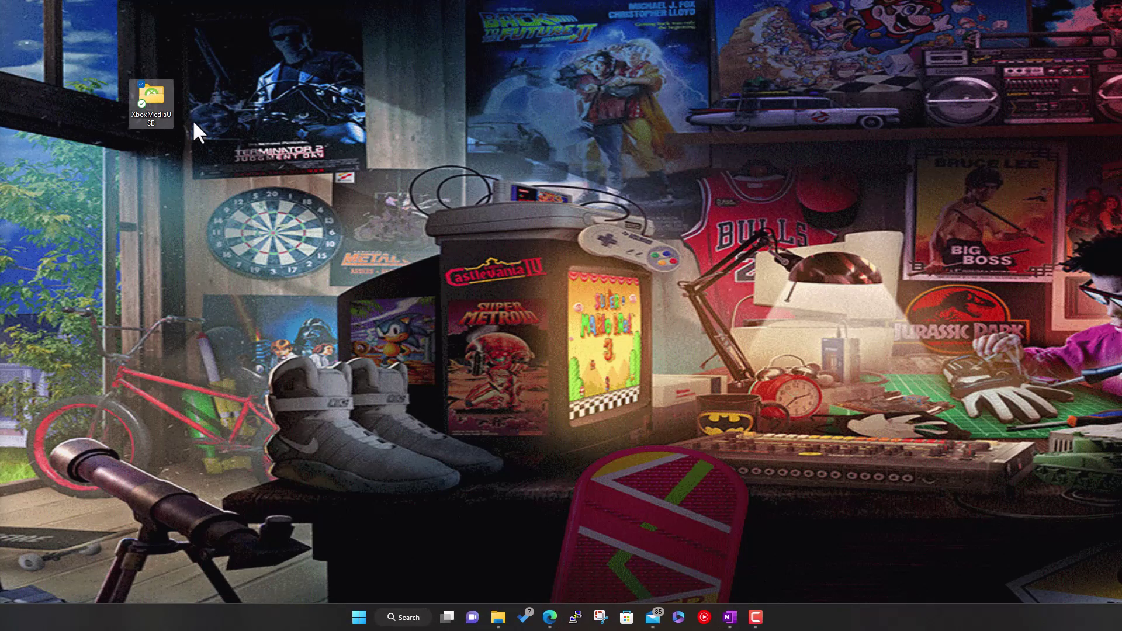
Launch XboxMediaUSB.exe from the extracted folder and choose E:\Xbox as the drive to prepare.
{"action": "double_click", "coordinate": [159, 107]}
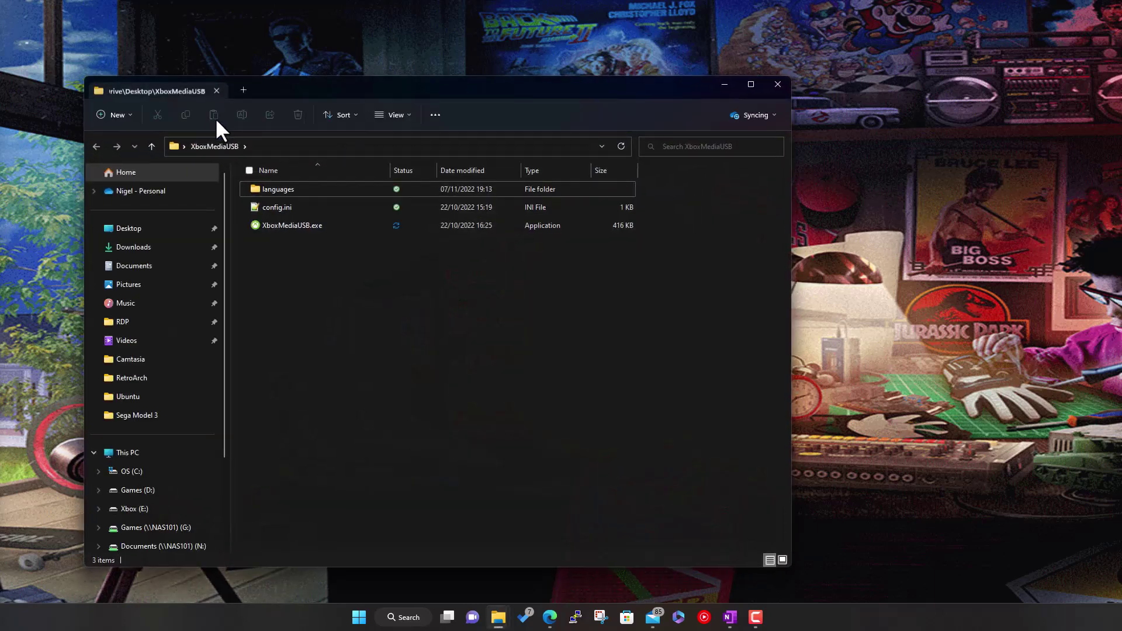
{"action": "double_click", "coordinate": [299, 225]}
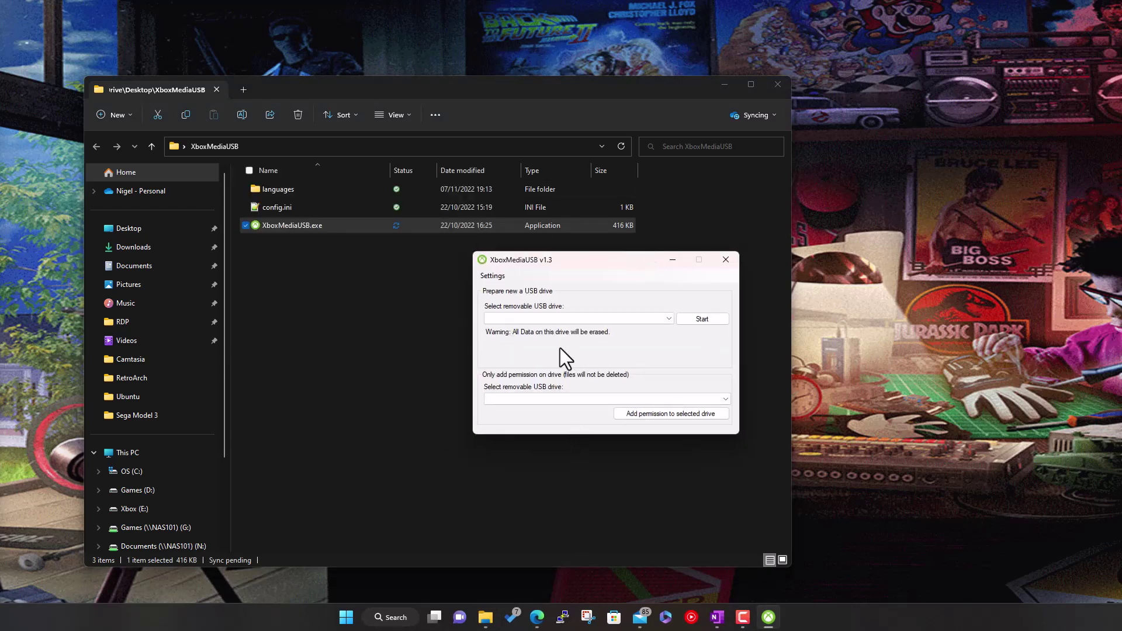
{"action": "left_click", "coordinate": [669, 318]}
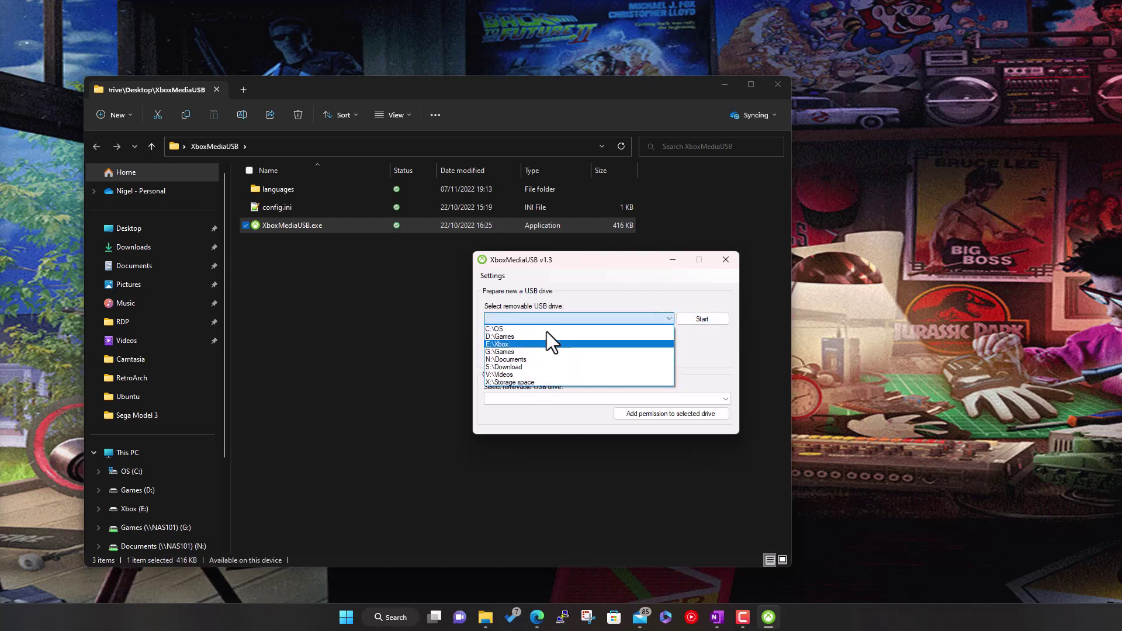
{"action": "left_click", "coordinate": [516, 344]}
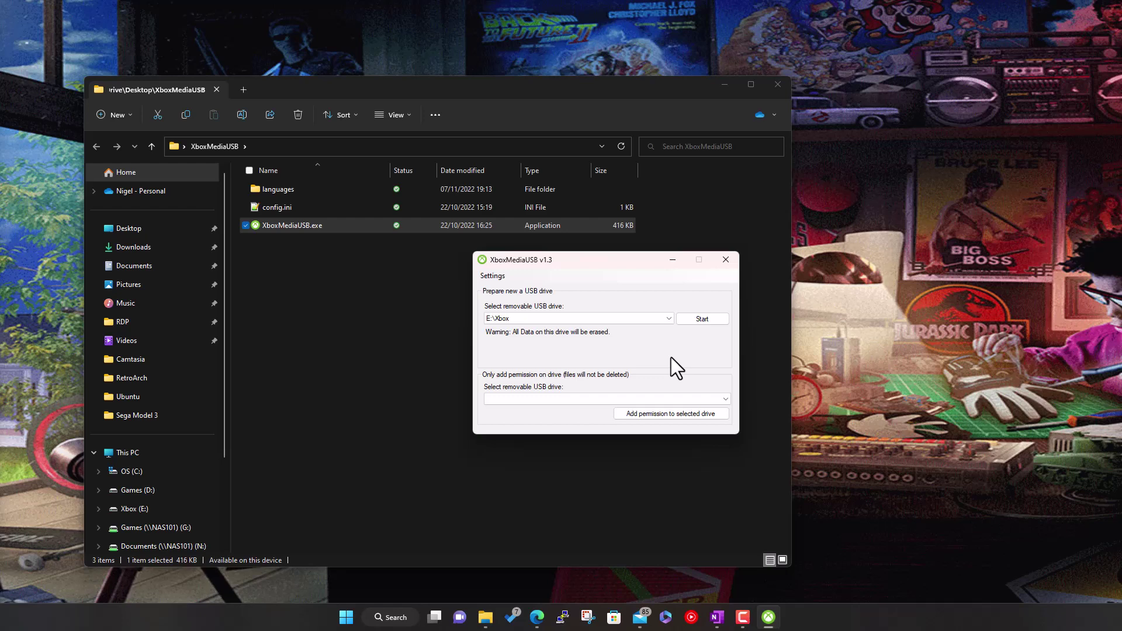
Choose E:\Xbox as the drive for adding permissions only.
{"action": "left_click", "coordinate": [613, 403]}
{"action": "left_click", "coordinate": [572, 422]}
{"action": "left_click", "coordinate": [727, 400]}
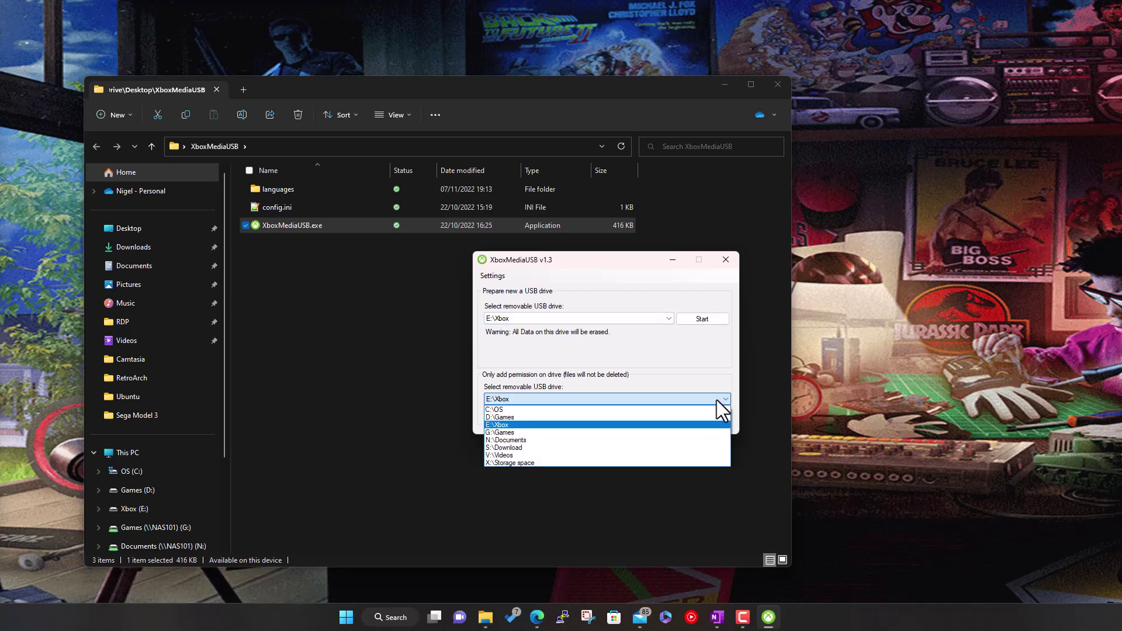
{"action": "left_click", "coordinate": [683, 379]}
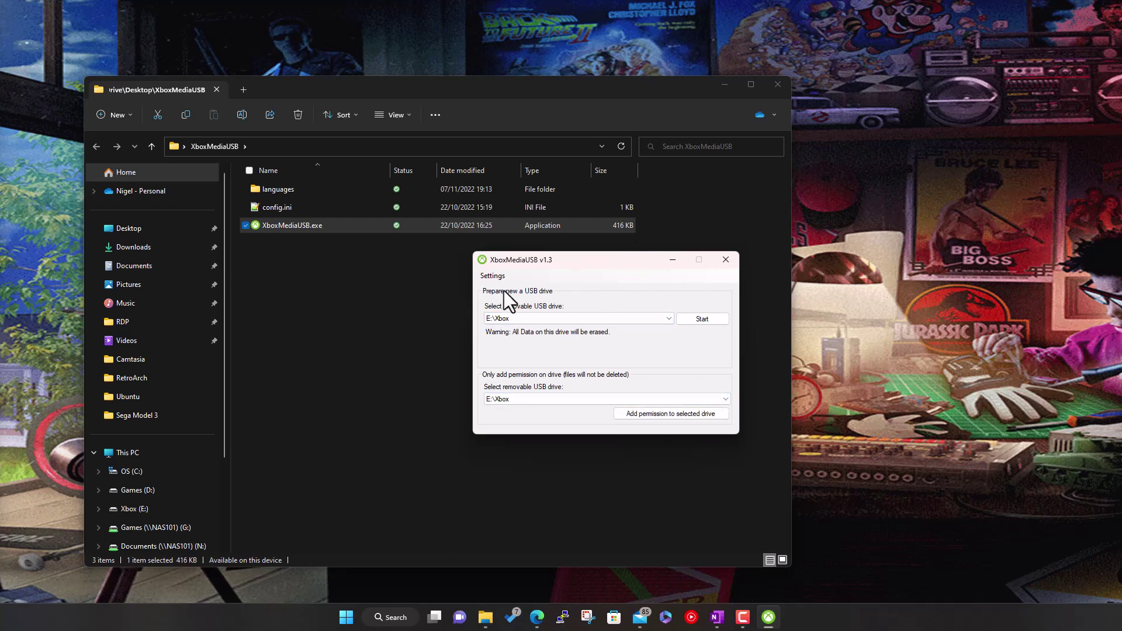
Restart XboxMediaUSB, centre its window, and select E:\Xbox as the drive to format.
{"action": "left_click", "coordinate": [726, 259]}
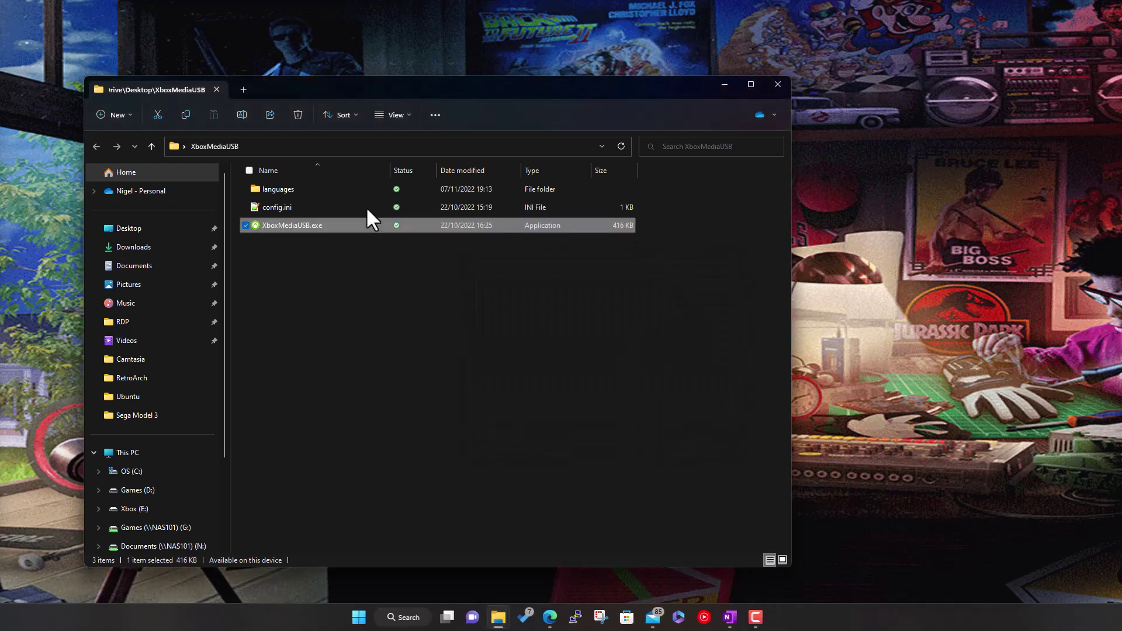
{"action": "double_click", "coordinate": [350, 225]}
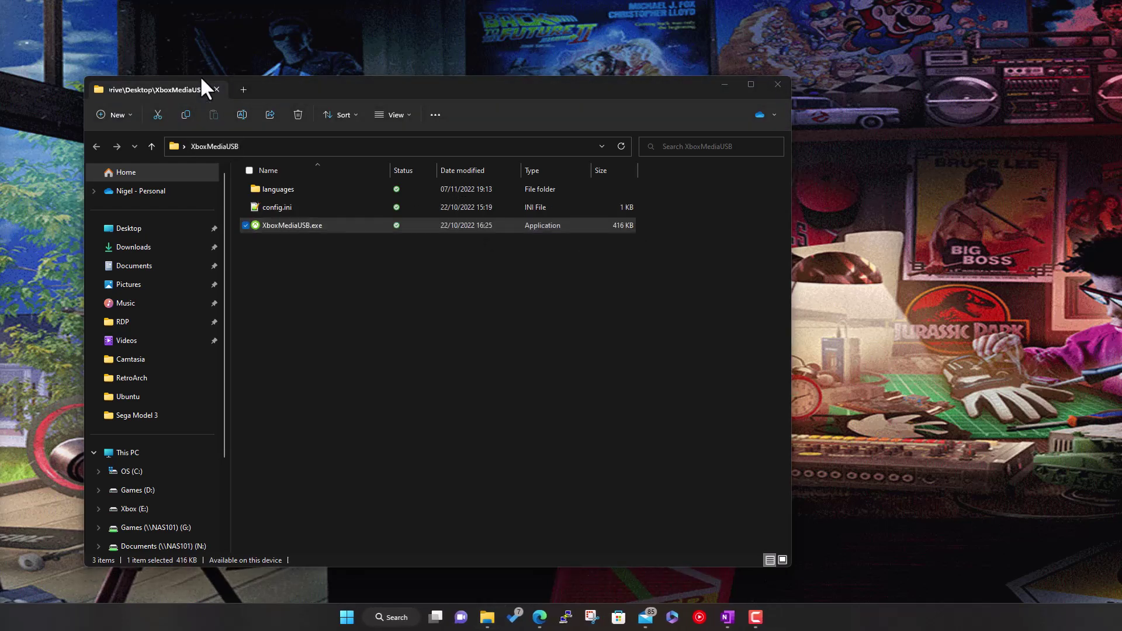
{"action": "left_click_drag", "start_coordinate": [222, 122], "coordinate": [570, 271]}
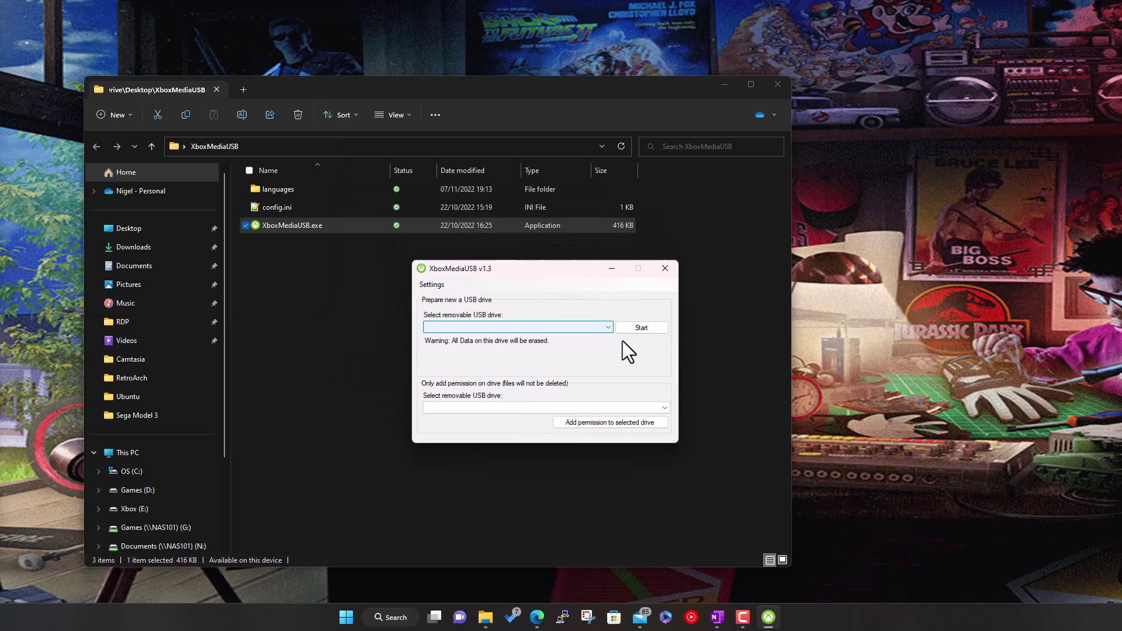
{"action": "left_click", "coordinate": [606, 326]}
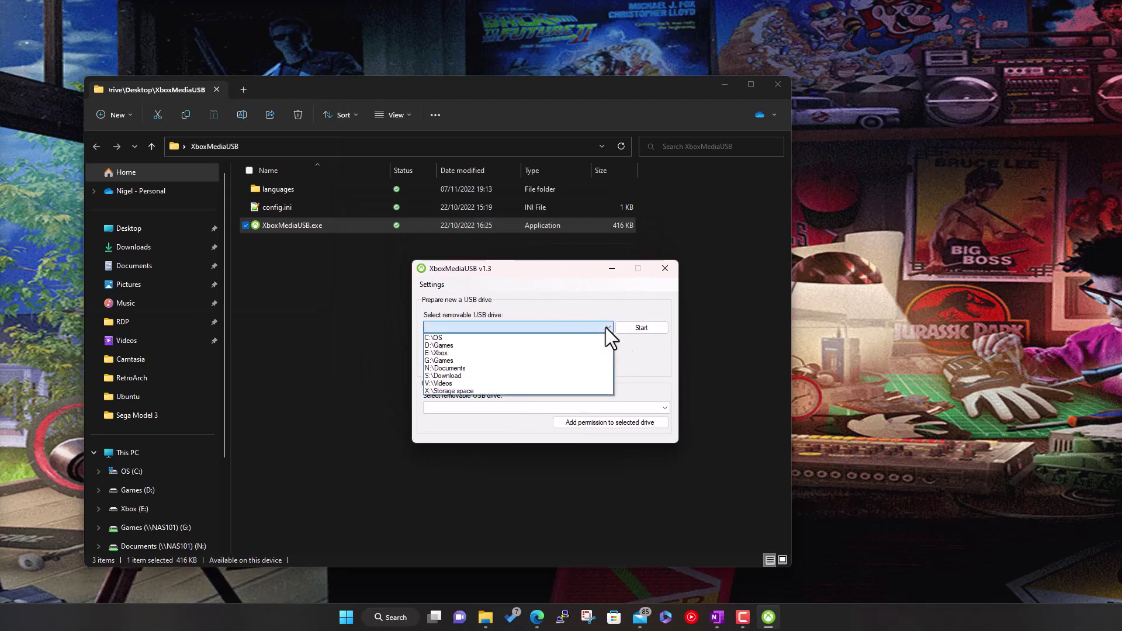
{"action": "left_click", "coordinate": [496, 352]}
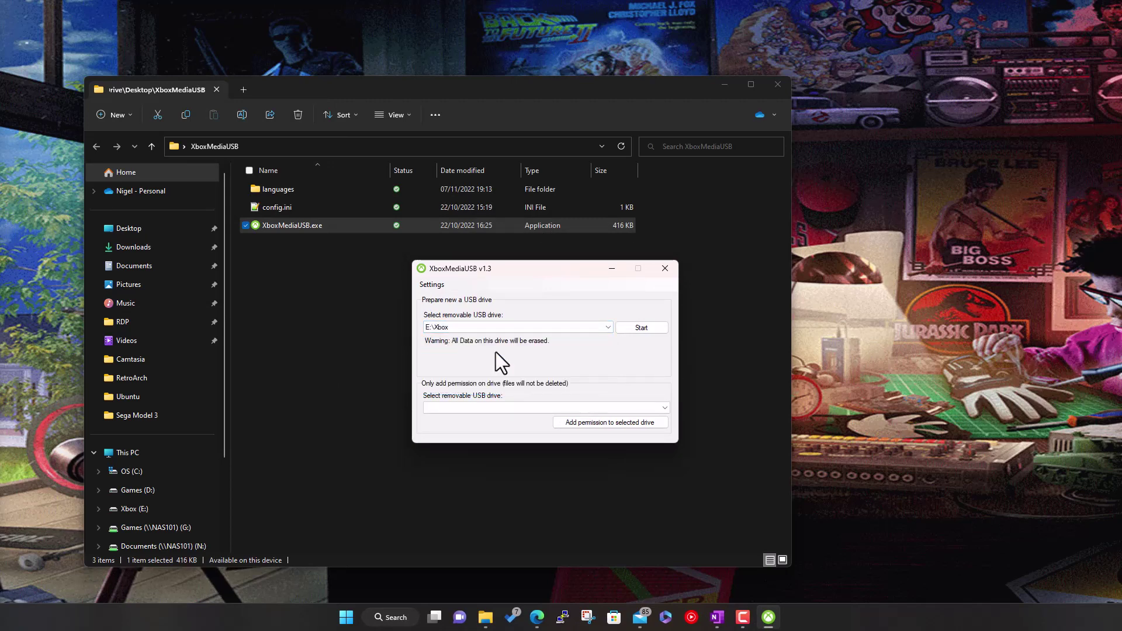
Prepare E:, confirming the format and creation of the Games, BIOS and RetroArch folders.
{"action": "left_click", "coordinate": [643, 328]}
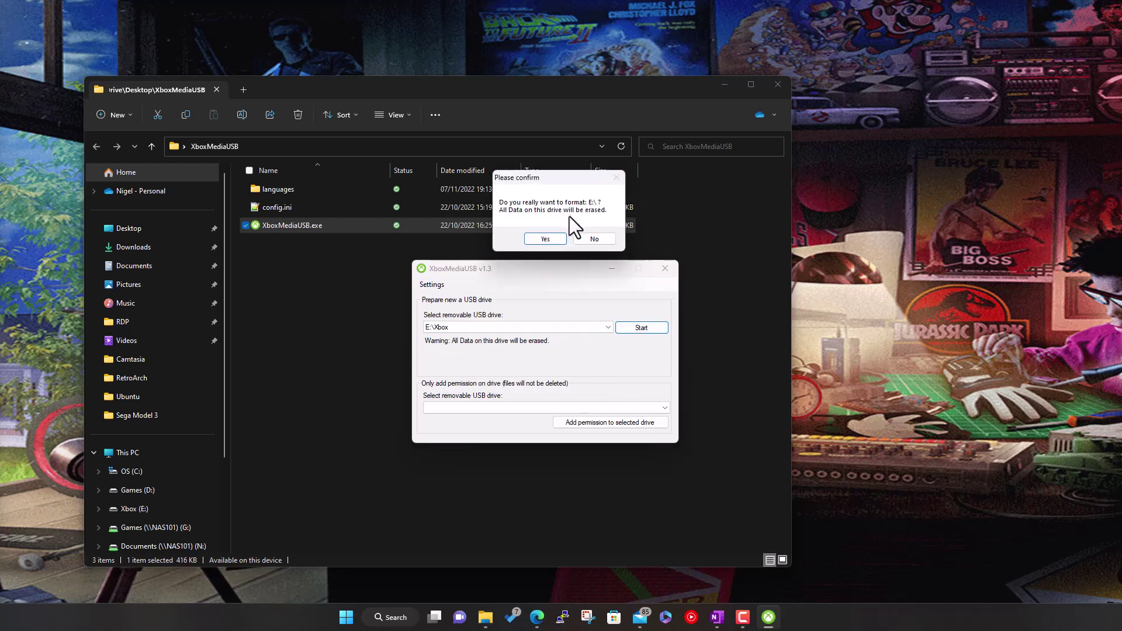
{"action": "left_click", "coordinate": [550, 240]}
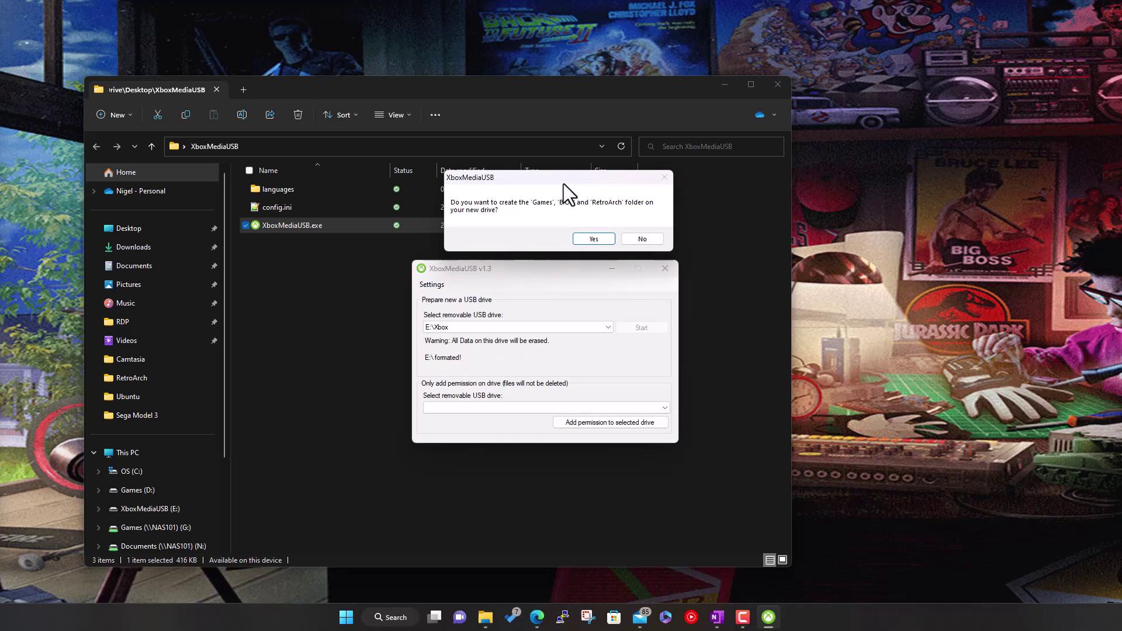
{"action": "left_click_drag", "start_coordinate": [564, 182], "coordinate": [569, 288]}
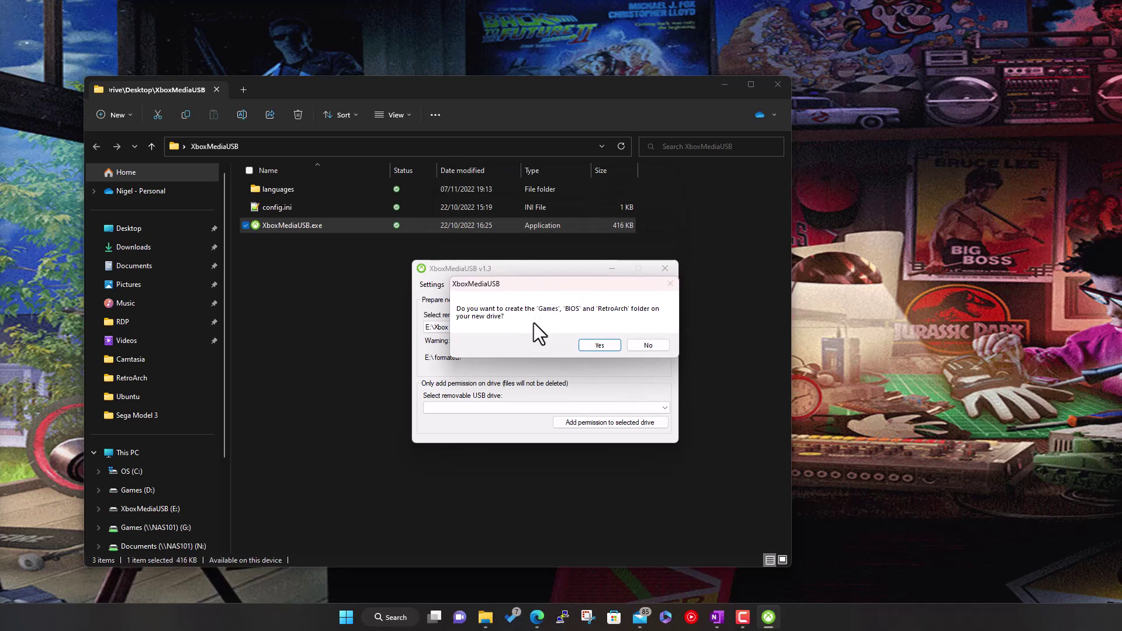
{"action": "left_click", "coordinate": [605, 344]}
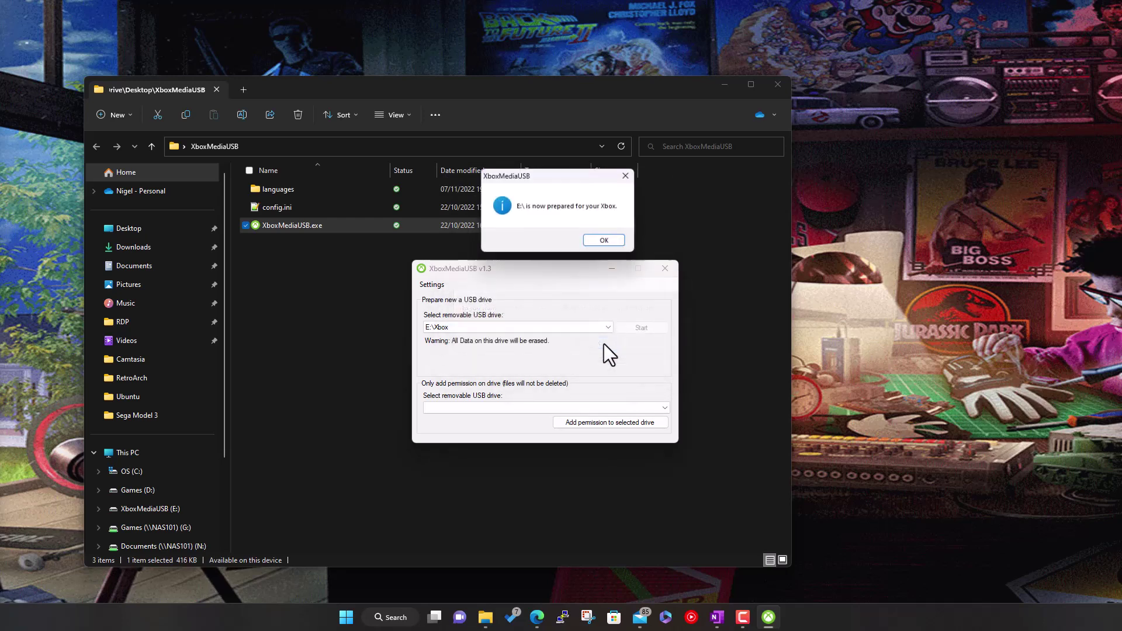
{"action": "left_click", "coordinate": [607, 241]}
Close XboxMediaUSB and open the XboxMediaUSB (E:) drive from This PC.
{"action": "left_click", "coordinate": [665, 271]}
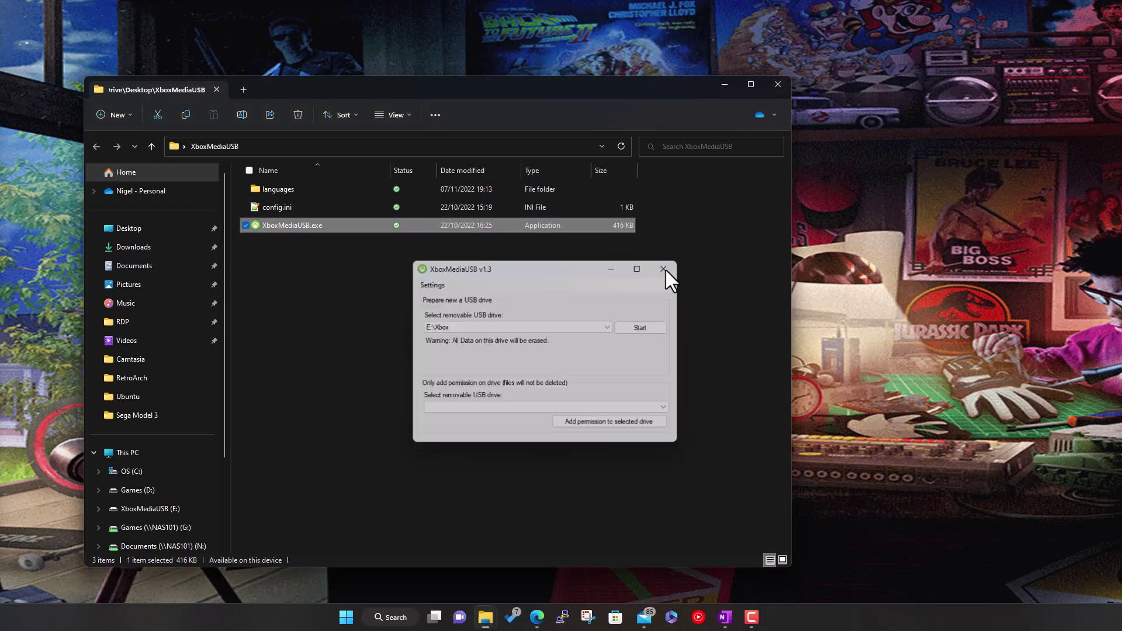
{"action": "left_click", "coordinate": [159, 449]}
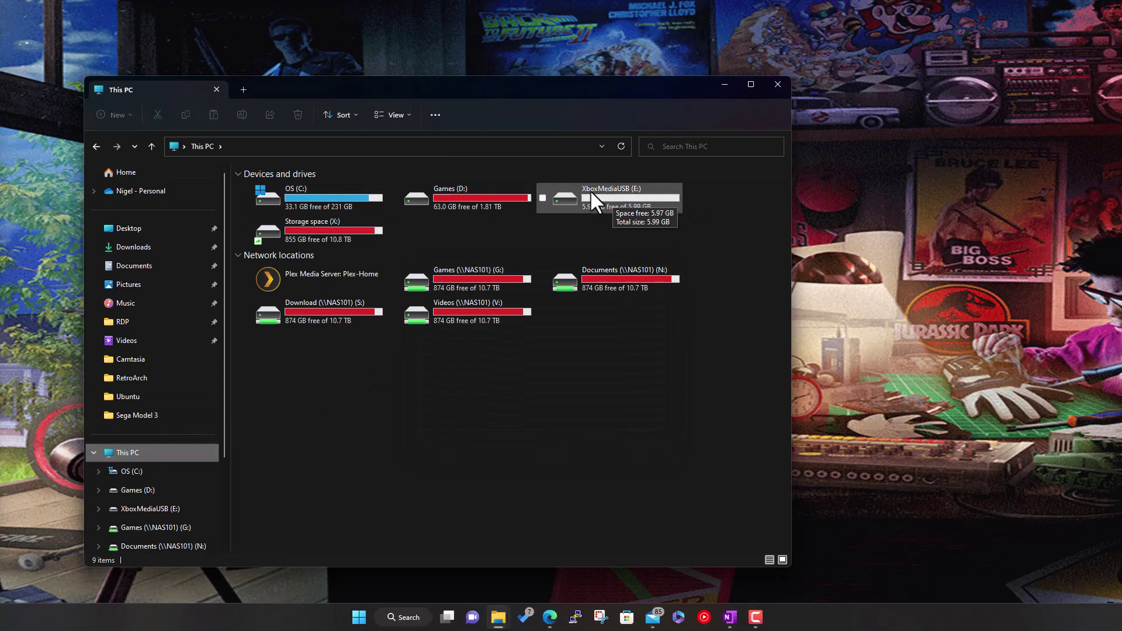
{"action": "left_click", "coordinate": [630, 194]}
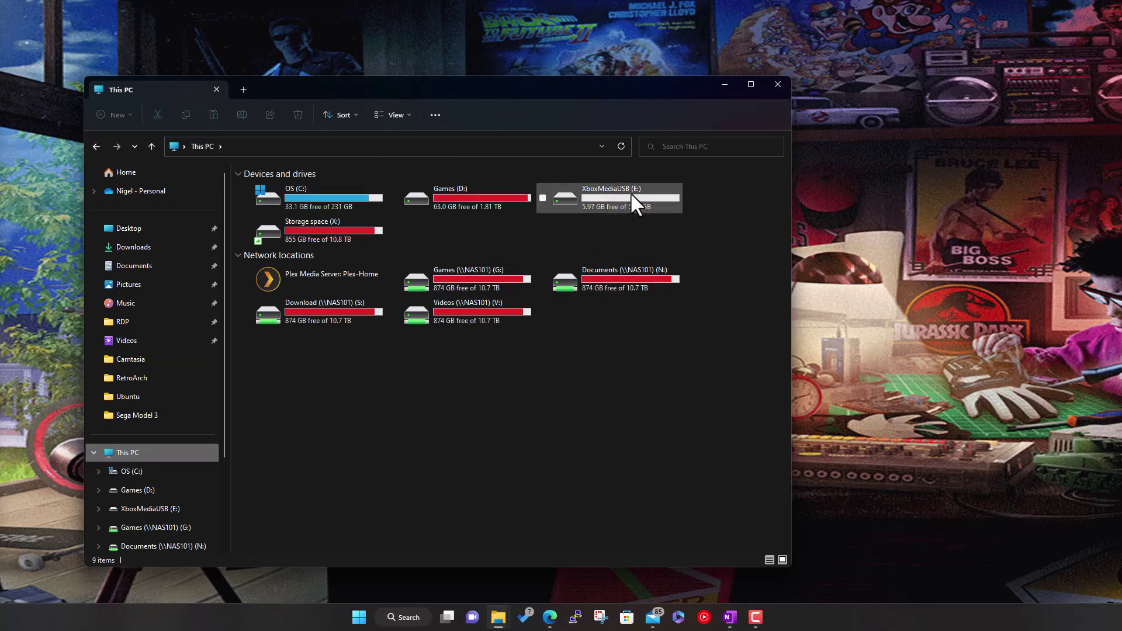
{"action": "double_click", "coordinate": [630, 195]}
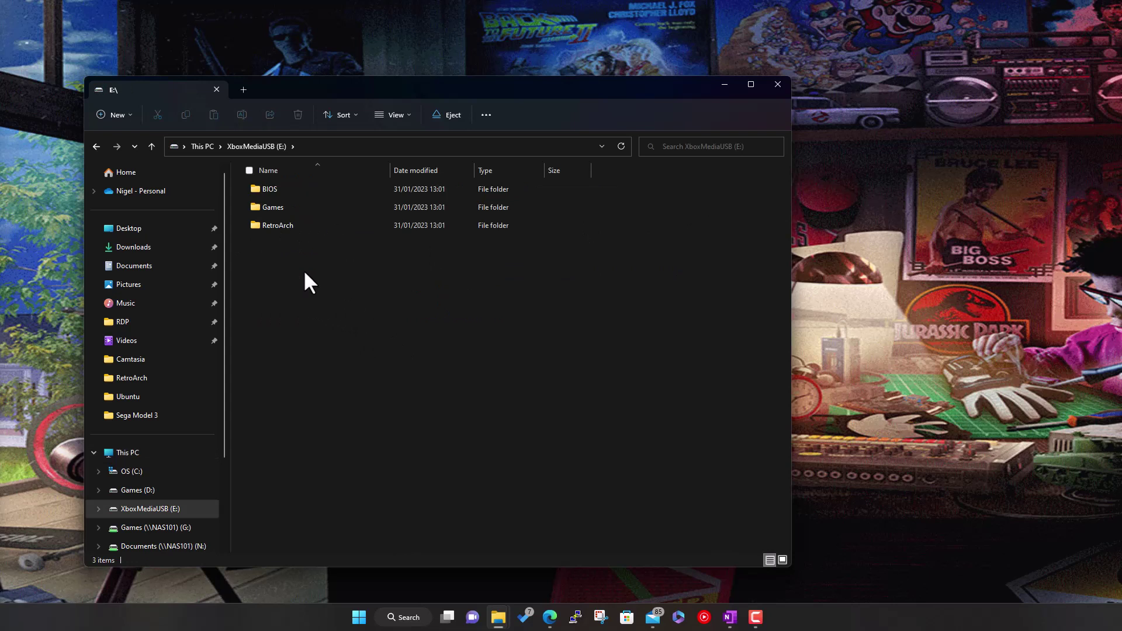
Look inside the BIOS and RetroArch folders, returning to the top of drive E: each time.
{"action": "double_click", "coordinate": [288, 188]}
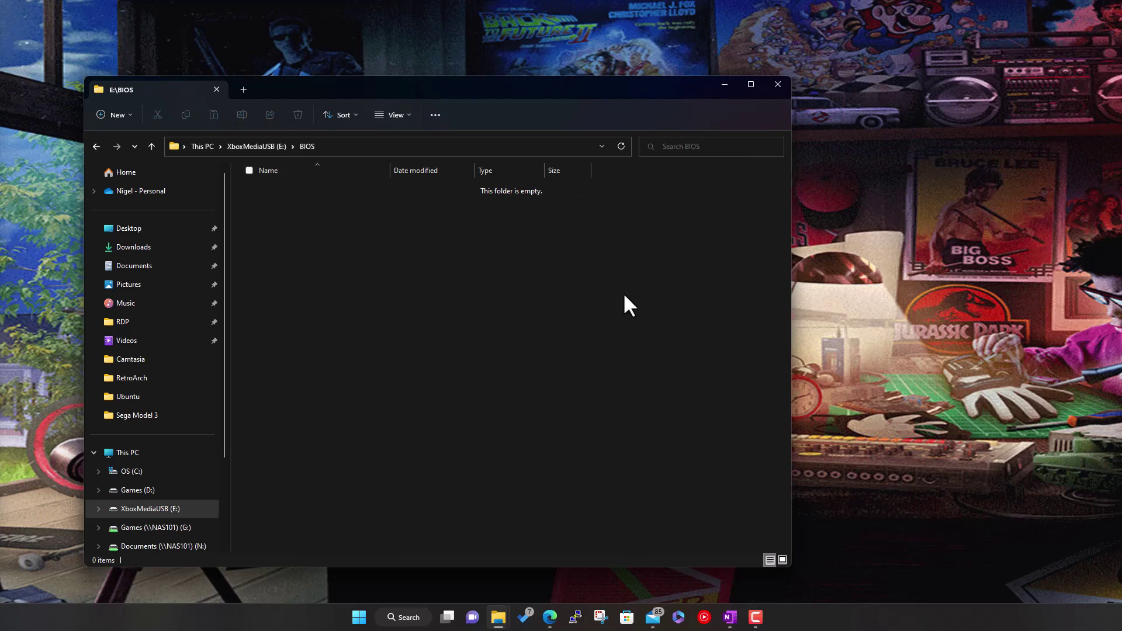
{"action": "left_click", "coordinate": [253, 147]}
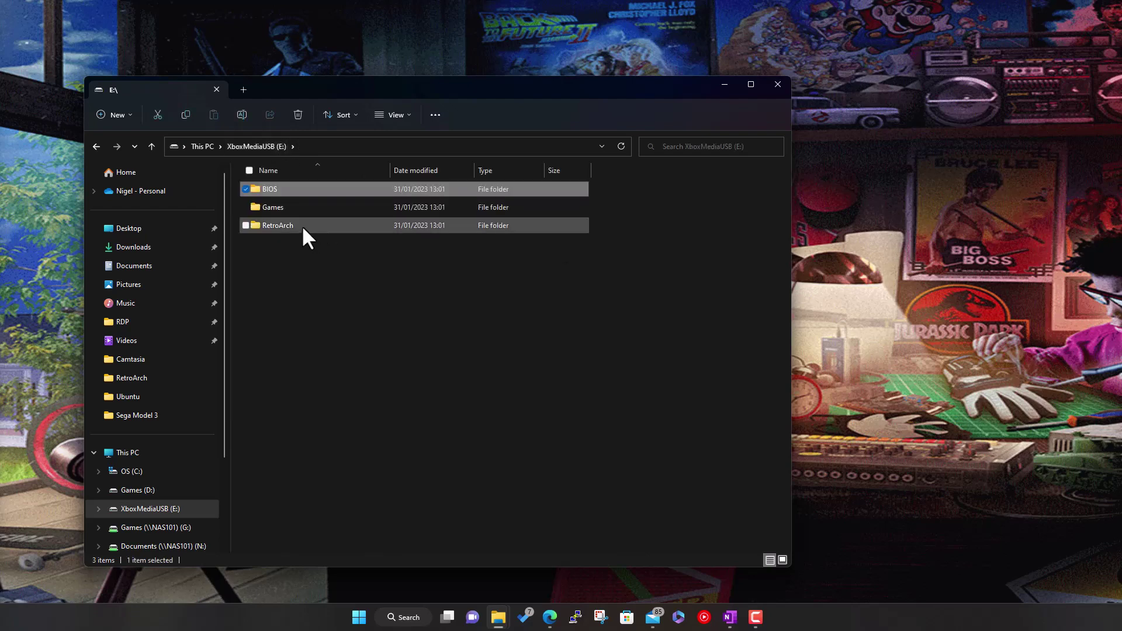
{"action": "double_click", "coordinate": [301, 225]}
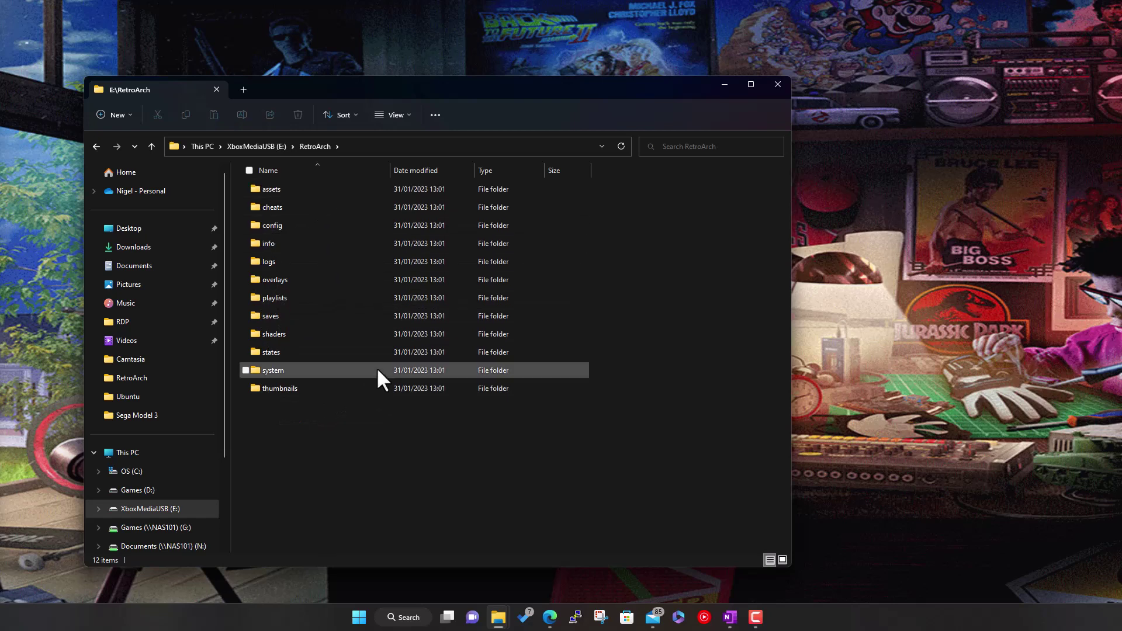
{"action": "left_click", "coordinate": [268, 146]}
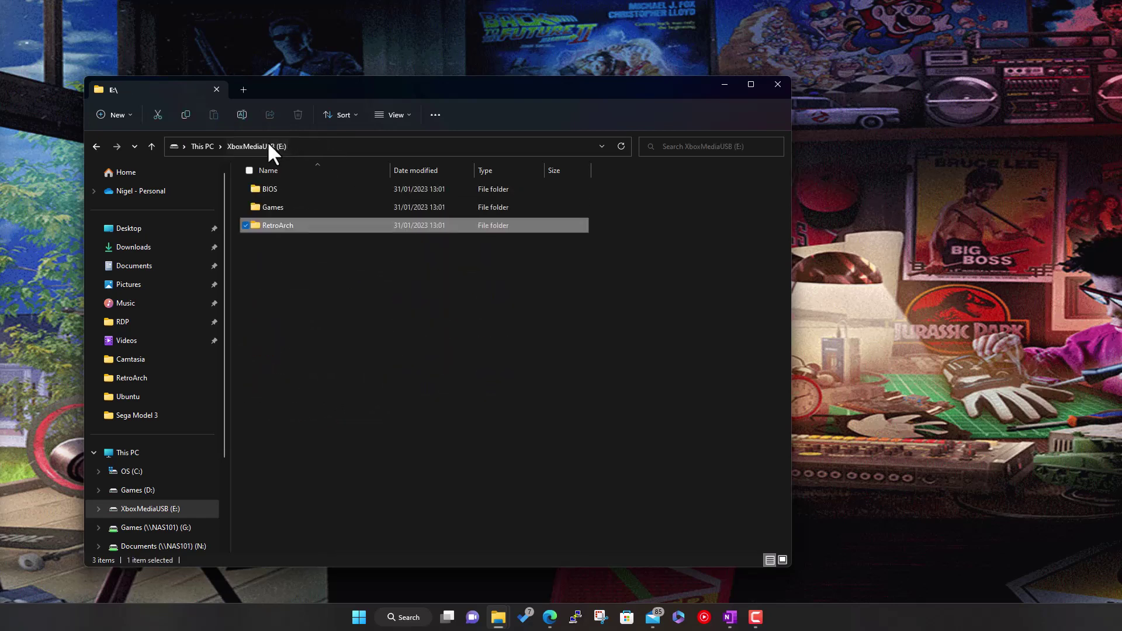
Open E:\Games and check the empty Nintendo - Nintendo 64 folder before returning to Games.
{"action": "double_click", "coordinate": [305, 207]}
{"action": "scroll", "coordinate": [376, 348], "scroll_direction": "down", "scroll_amount": 1}
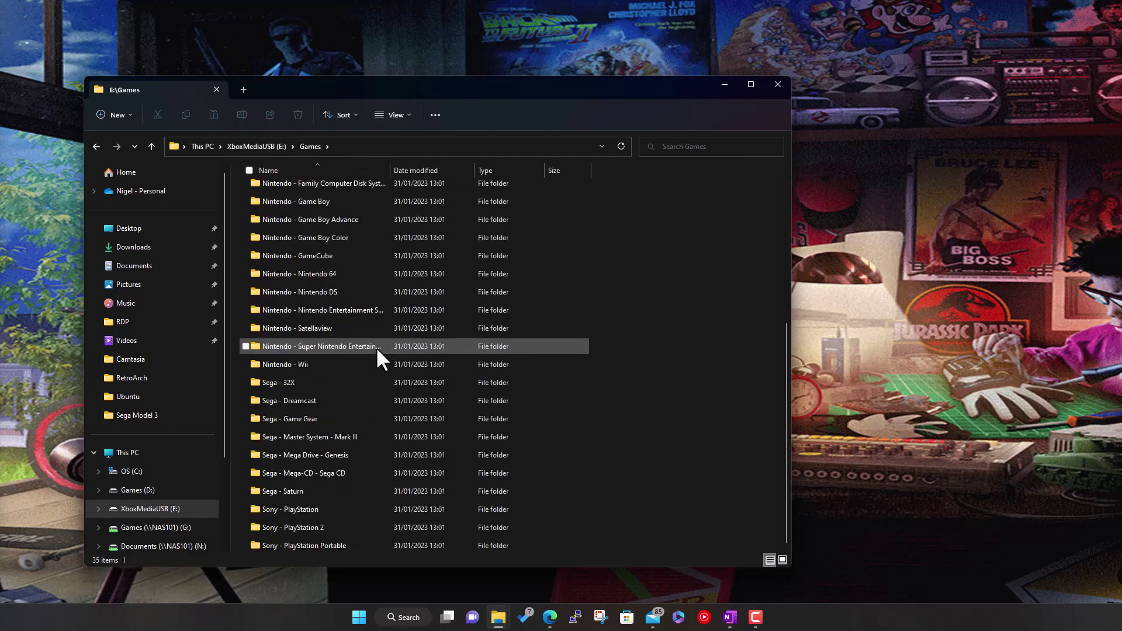
{"action": "scroll", "coordinate": [380, 409], "scroll_direction": "up", "scroll_amount": 1}
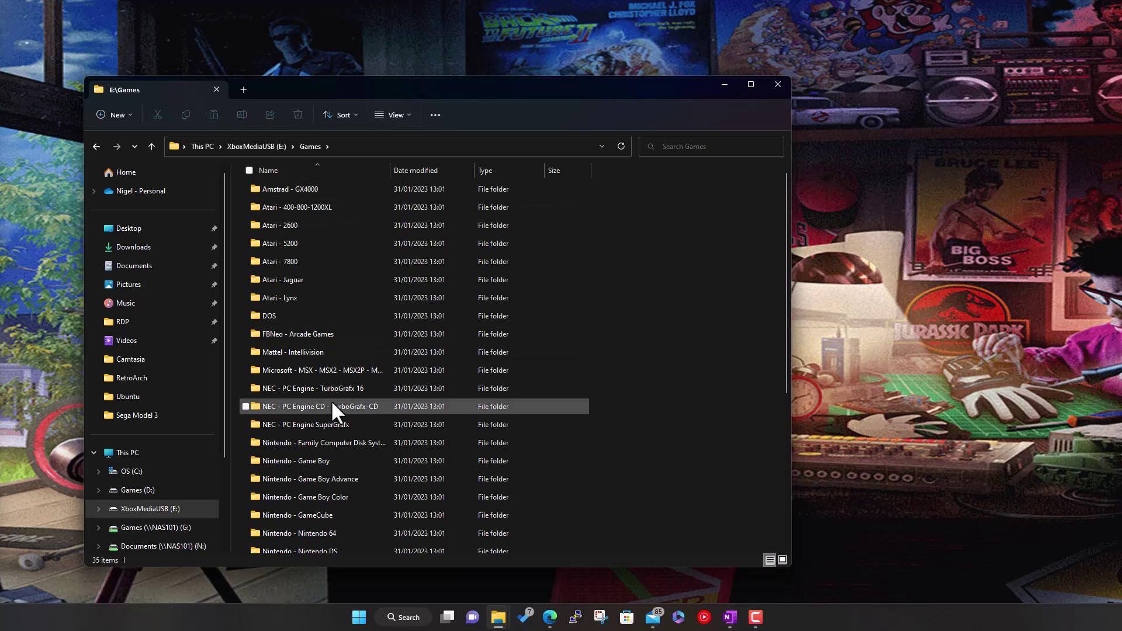
{"action": "scroll", "coordinate": [333, 410], "scroll_direction": "down", "scroll_amount": 4}
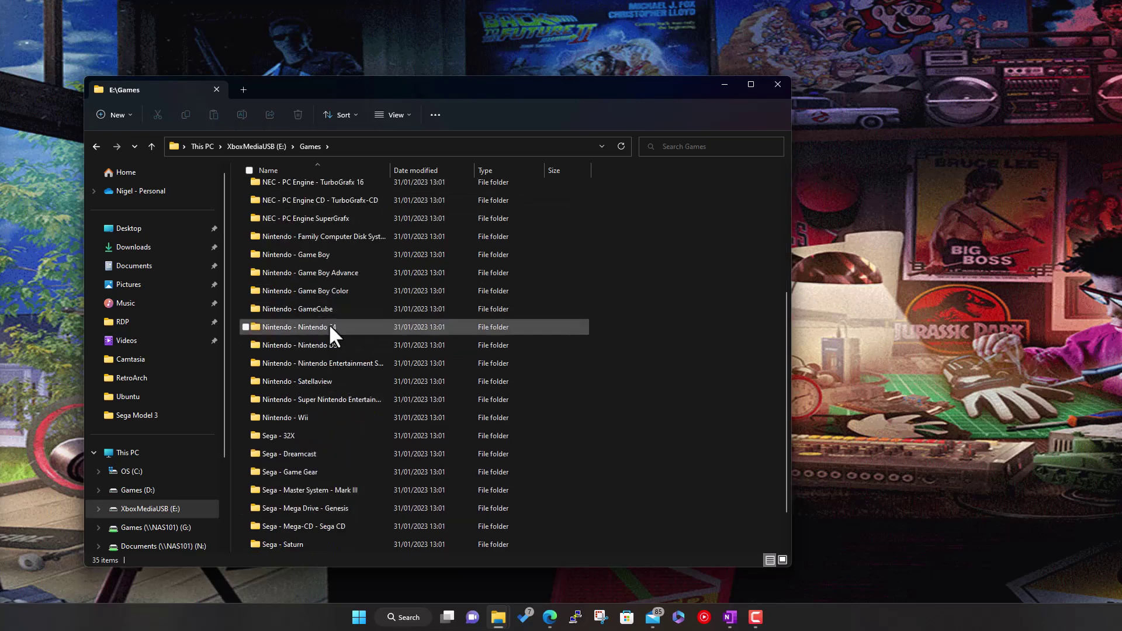
{"action": "double_click", "coordinate": [331, 330]}
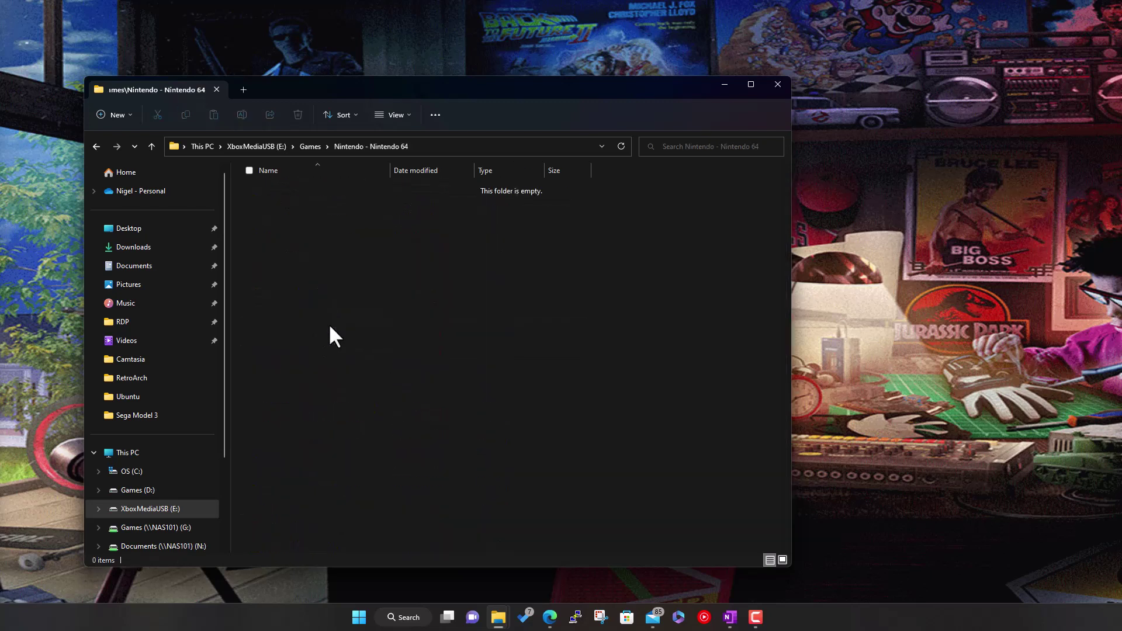
{"action": "left_click", "coordinate": [315, 141]}
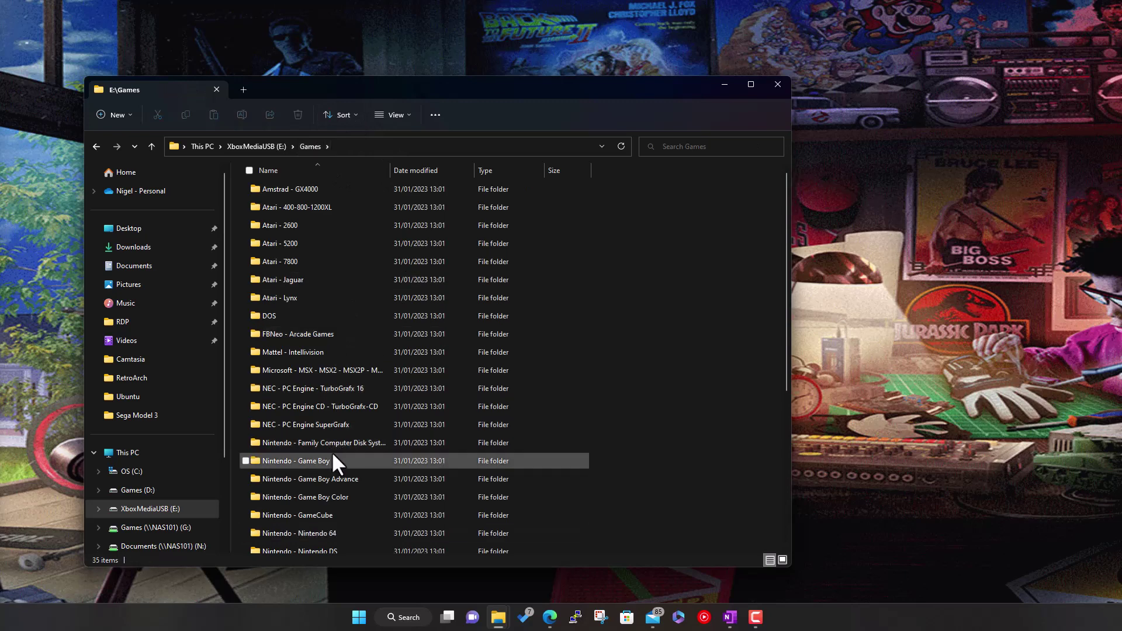
Scroll through the 35 console folders in Games and dismiss the context menu without creating anything.
{"action": "scroll", "coordinate": [381, 294], "scroll_direction": "down", "scroll_amount": 3}
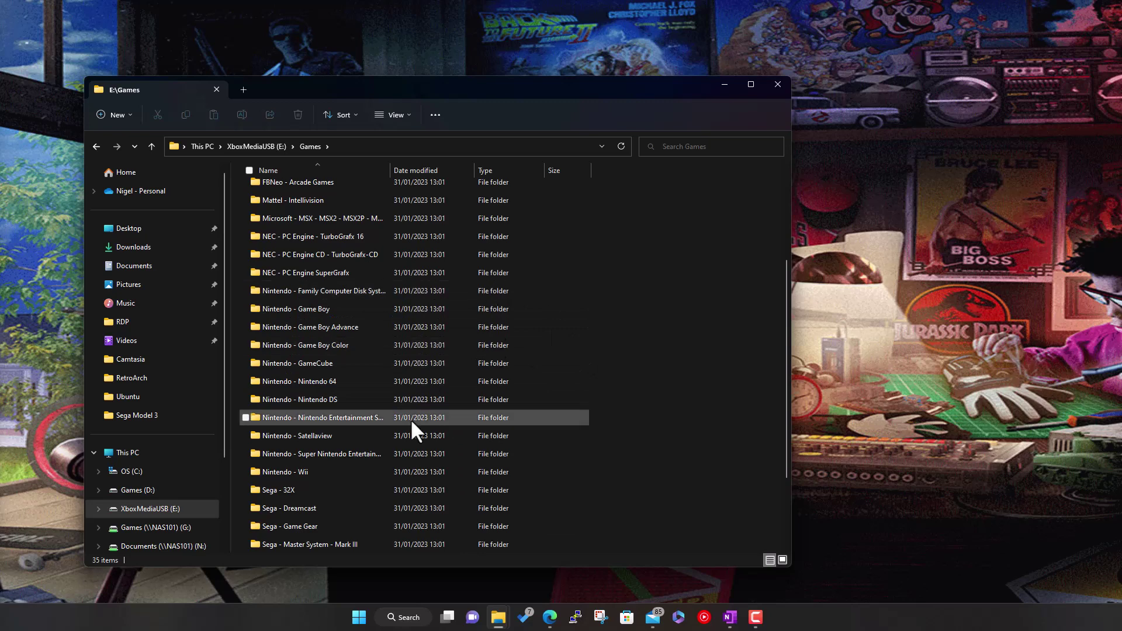
{"action": "scroll", "coordinate": [339, 453], "scroll_direction": "down", "scroll_amount": 2}
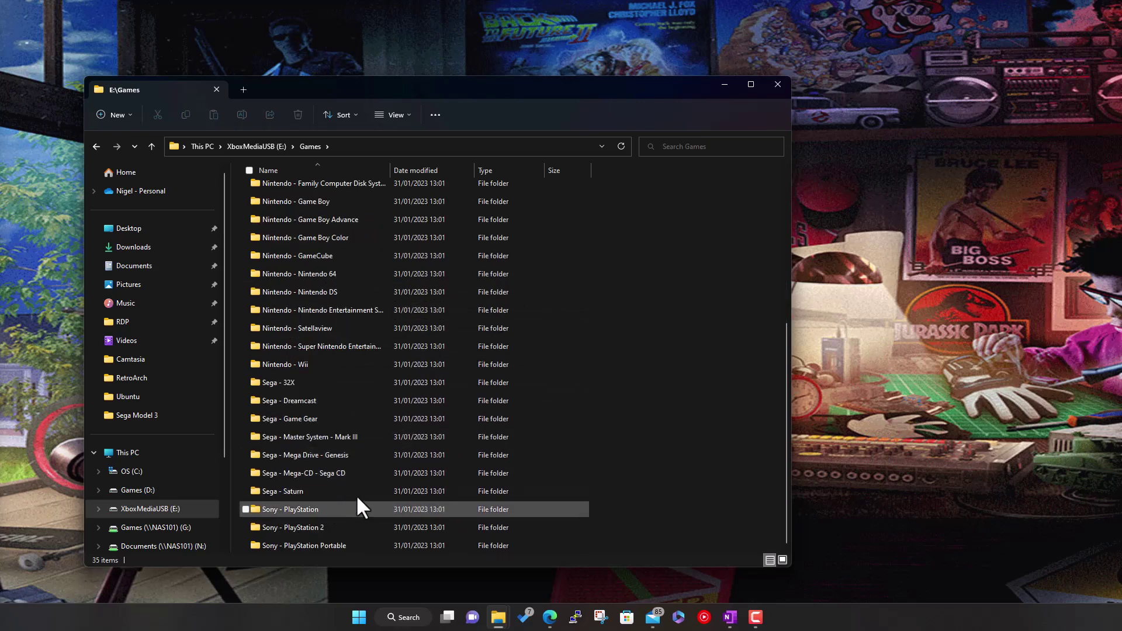
{"action": "scroll", "coordinate": [357, 529], "scroll_direction": "up", "scroll_amount": 5}
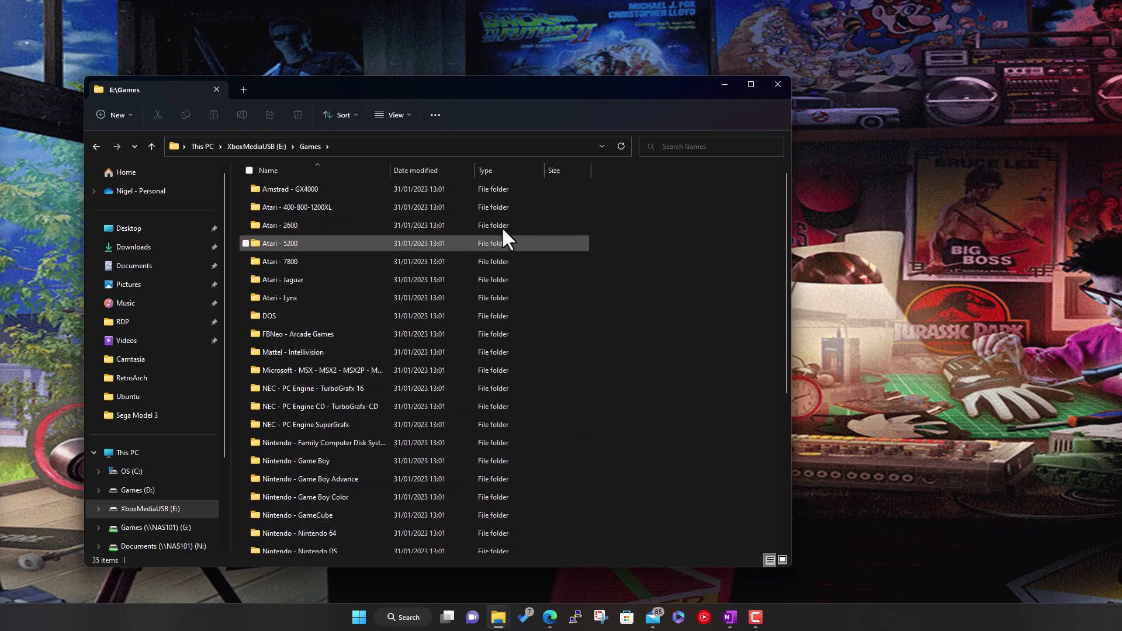
{"action": "right_click", "coordinate": [629, 274]}
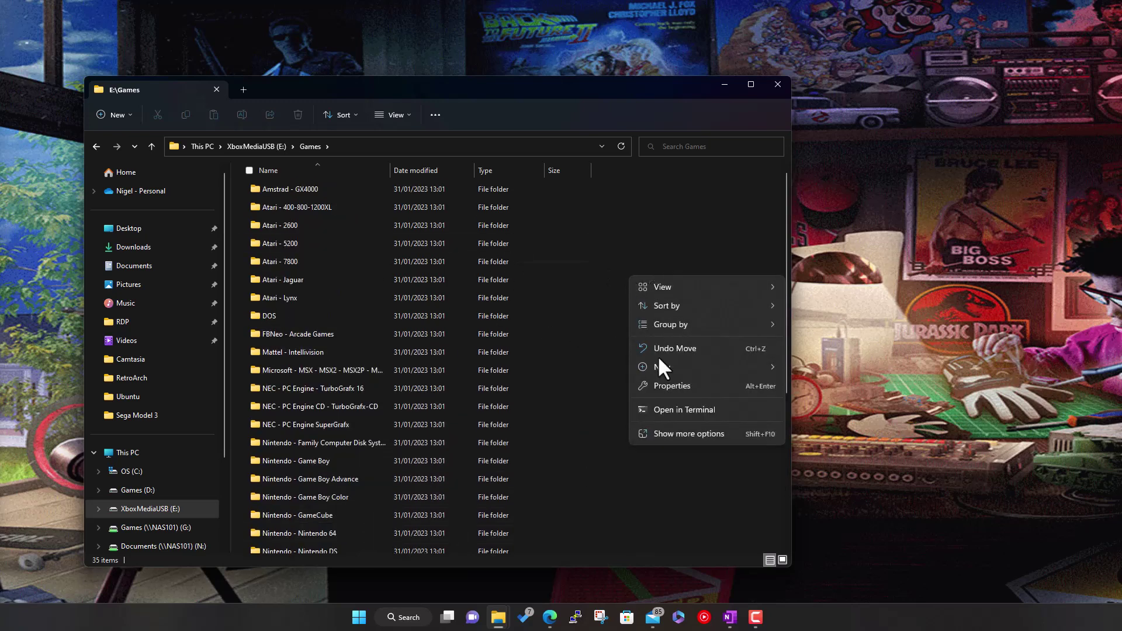
{"action": "mouse_move", "coordinate": [656, 361]}
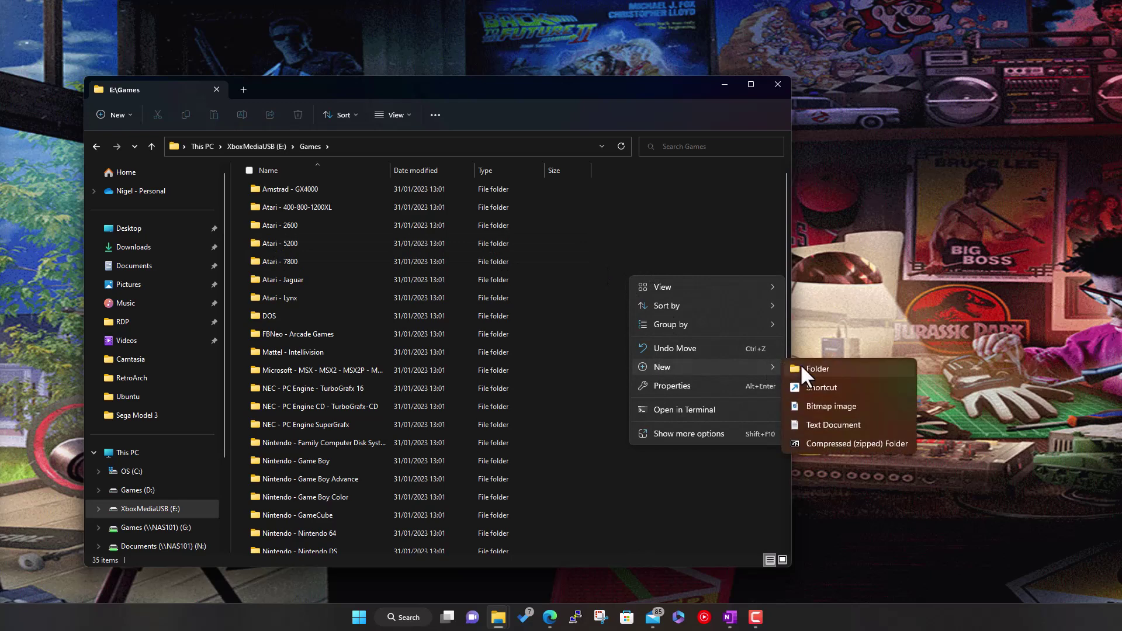
{"action": "left_click", "coordinate": [672, 210]}
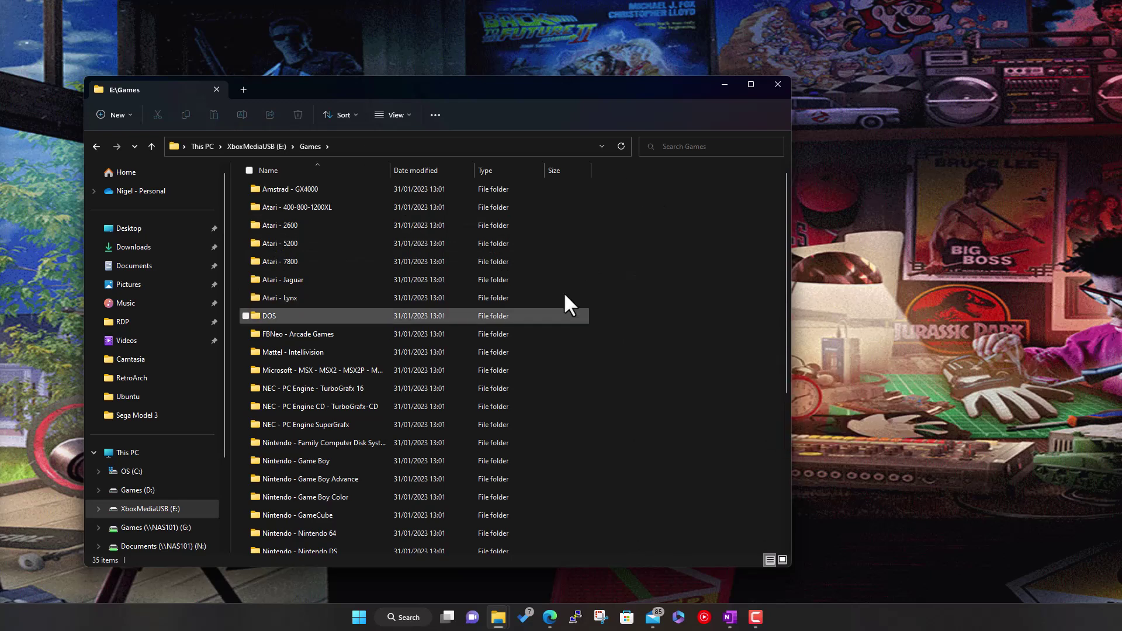